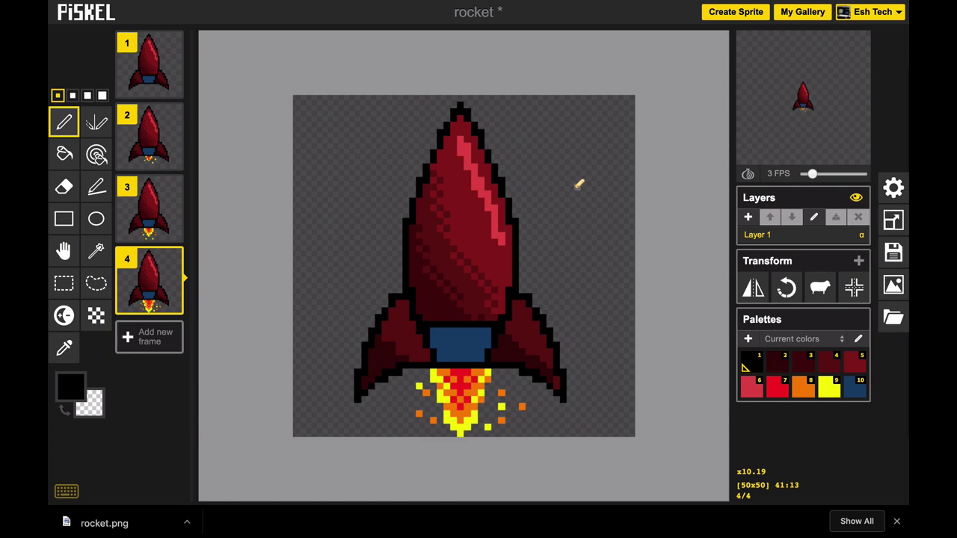
Select frame 1, the flameless rocket, while the four-frame preview loops at 3 FPS
click(169, 78)
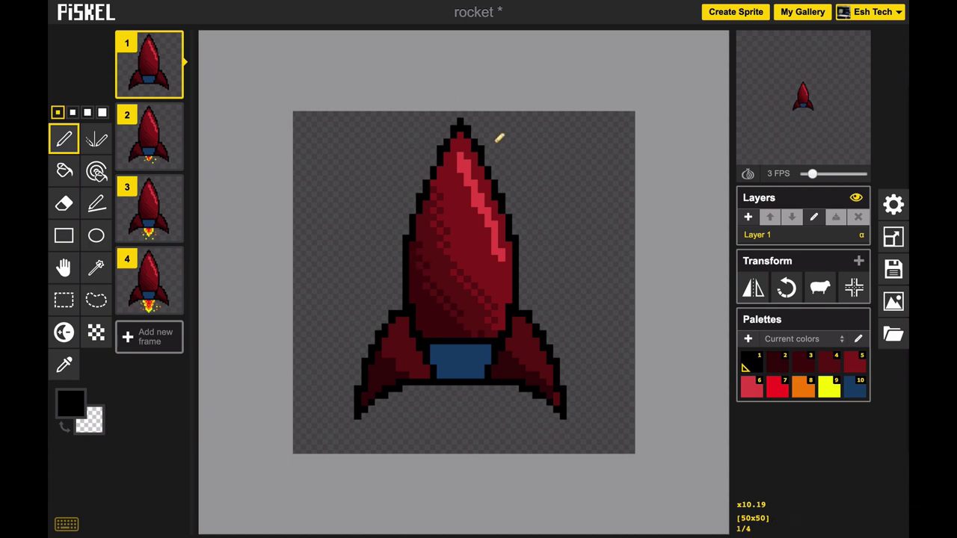
mouse_move(173, 88)
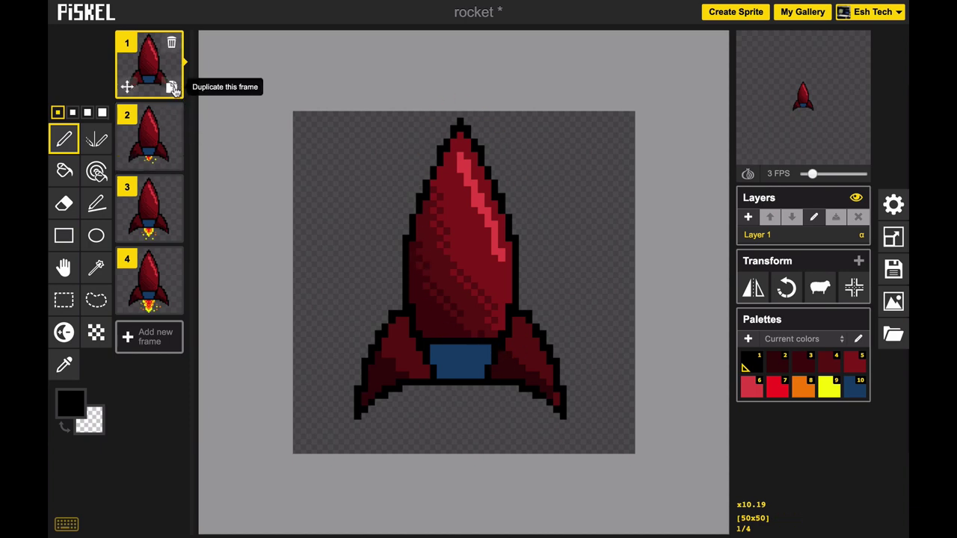
mouse_move(171, 122)
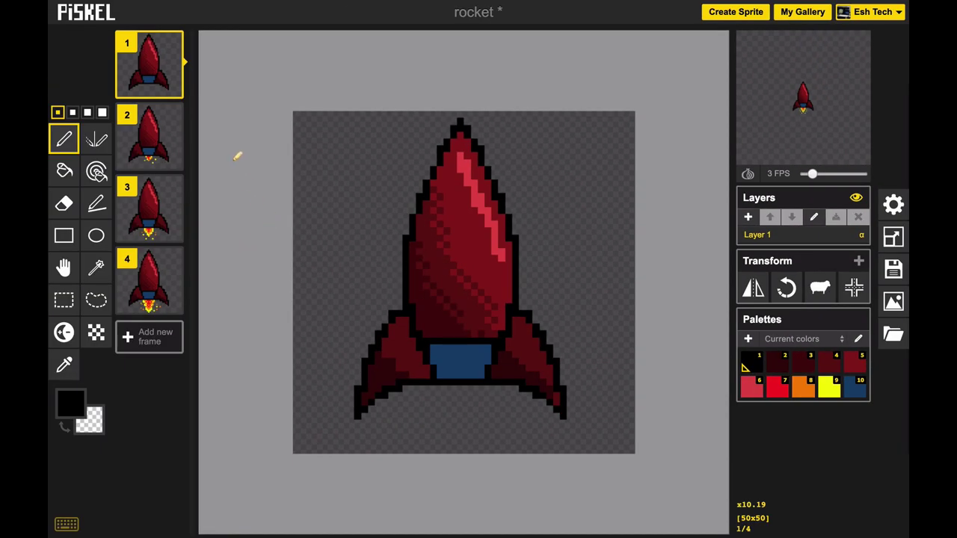
mouse_move(176, 82)
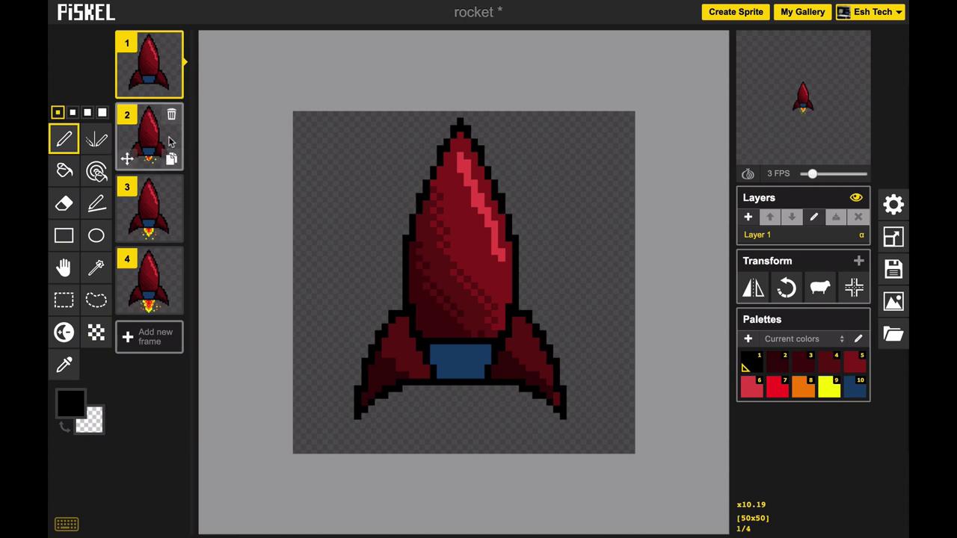
mouse_move(173, 206)
mouse_move(175, 289)
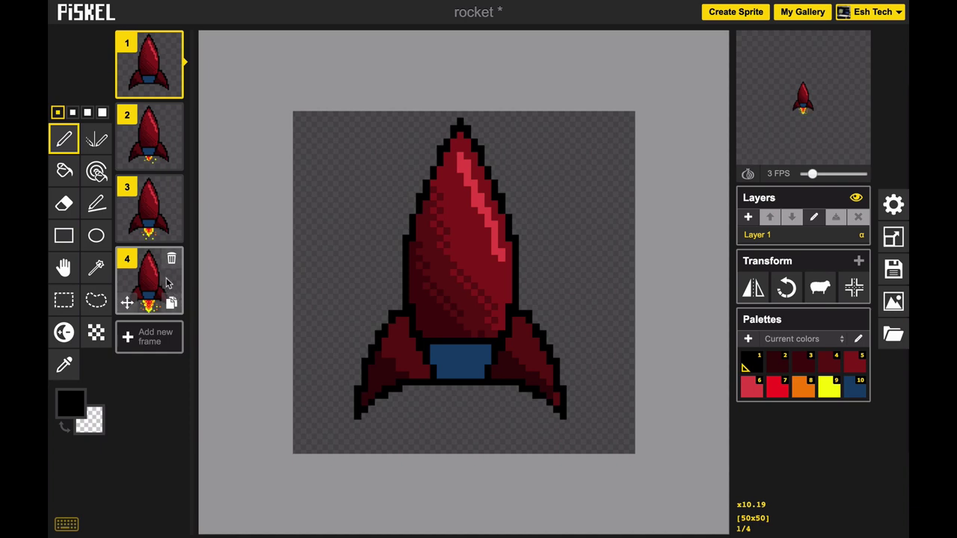
Duplicate frames 3 and 2, moving each copy to the end as frames 5 and 6
mouse_move(177, 233)
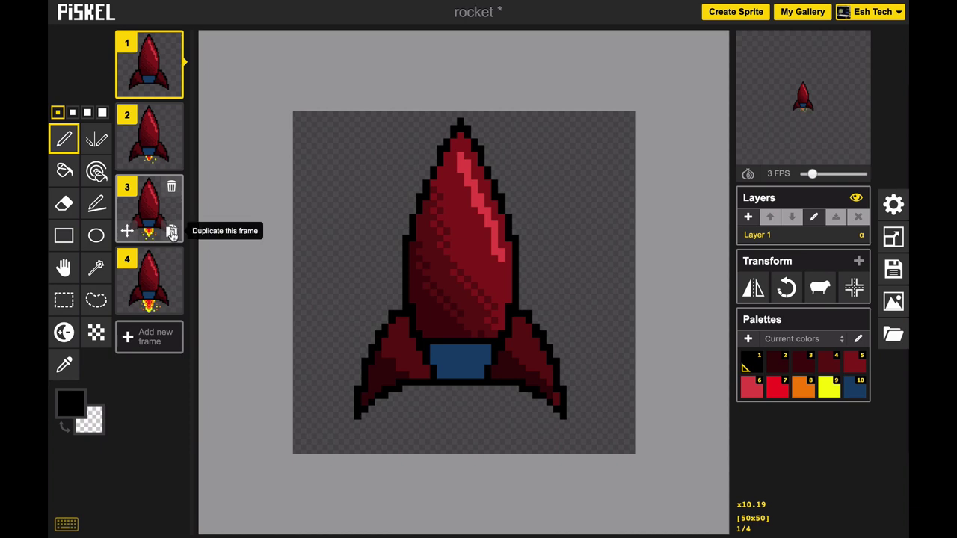
click(172, 232)
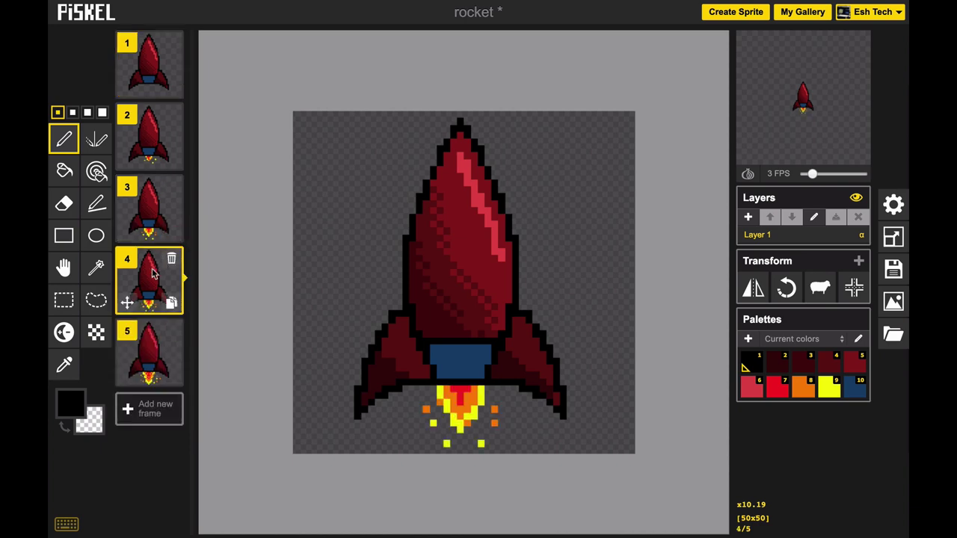
drag(168, 293, 157, 358)
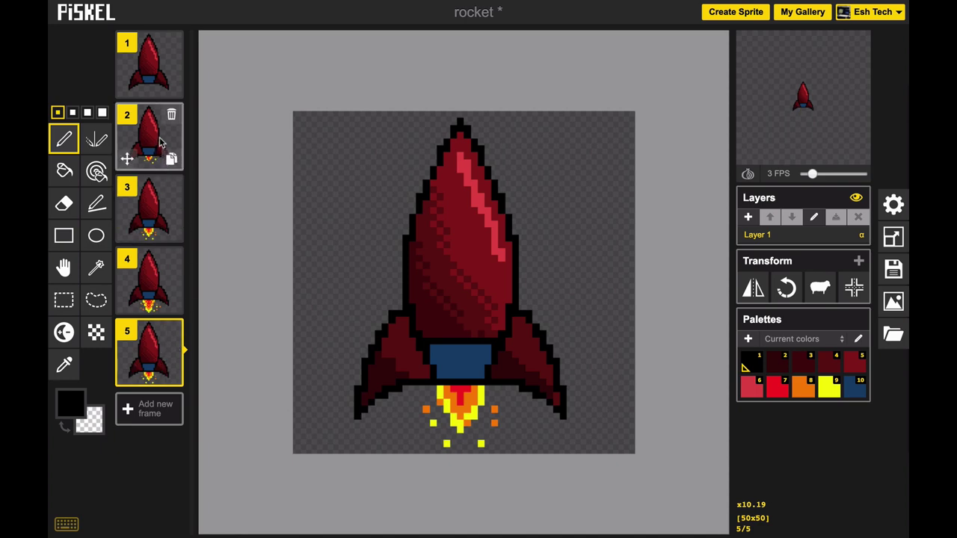
click(171, 157)
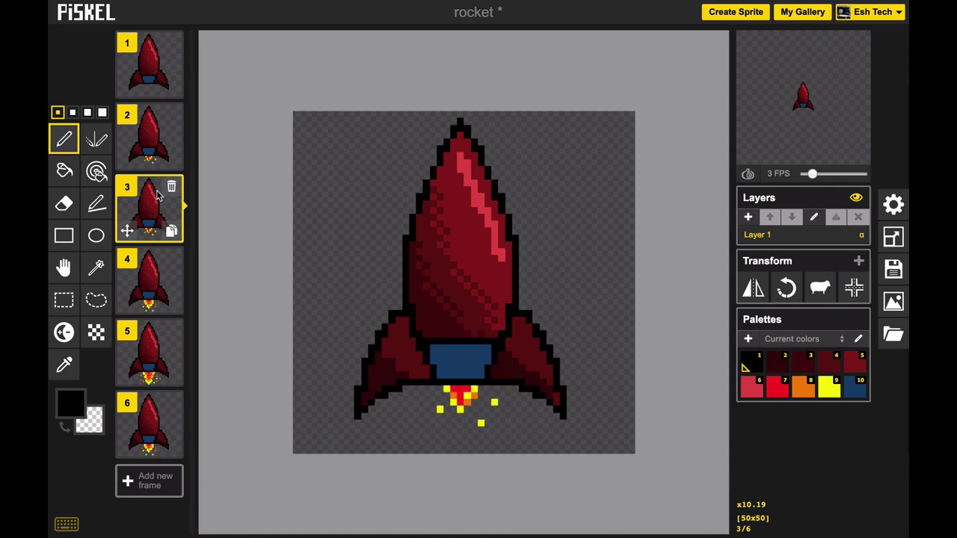
drag(153, 202, 187, 437)
mouse_move(830, 122)
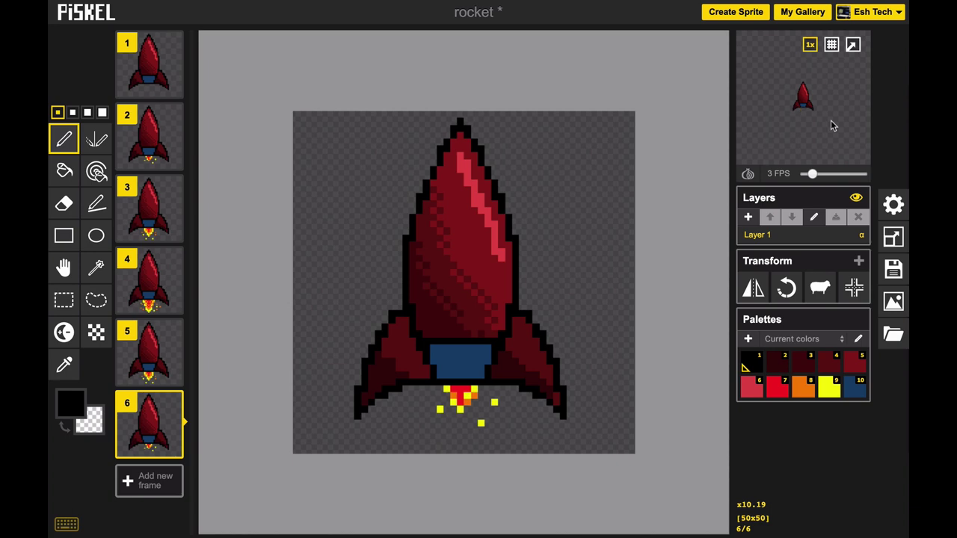
mouse_move(152, 67)
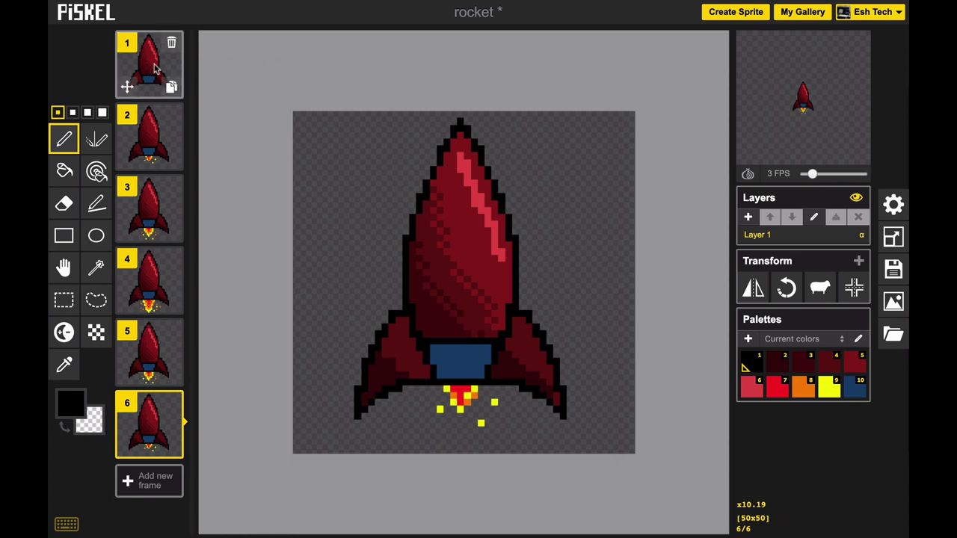
mouse_move(169, 135)
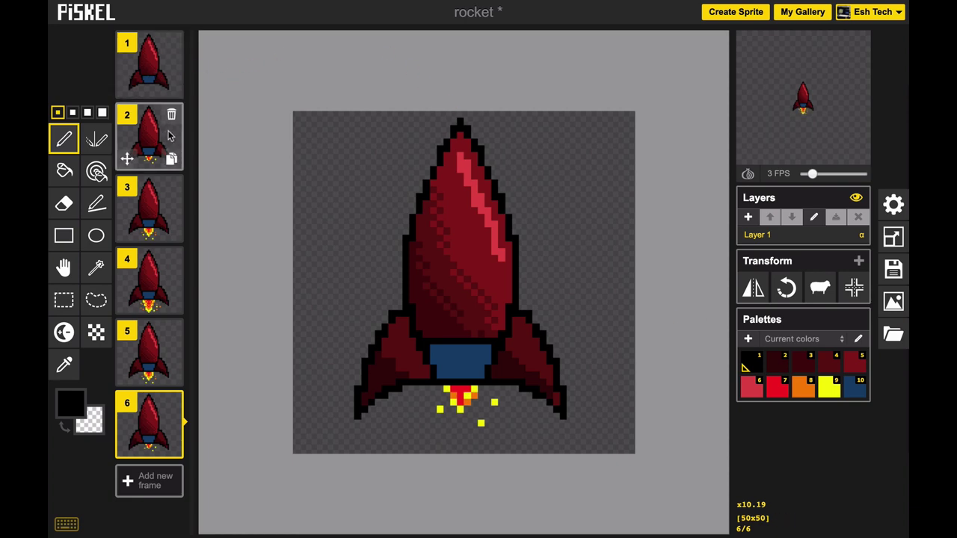
Export a 100 x 150 px PNG sprite sheet, 2 columns by 3 rows, as rocket.png
click(896, 304)
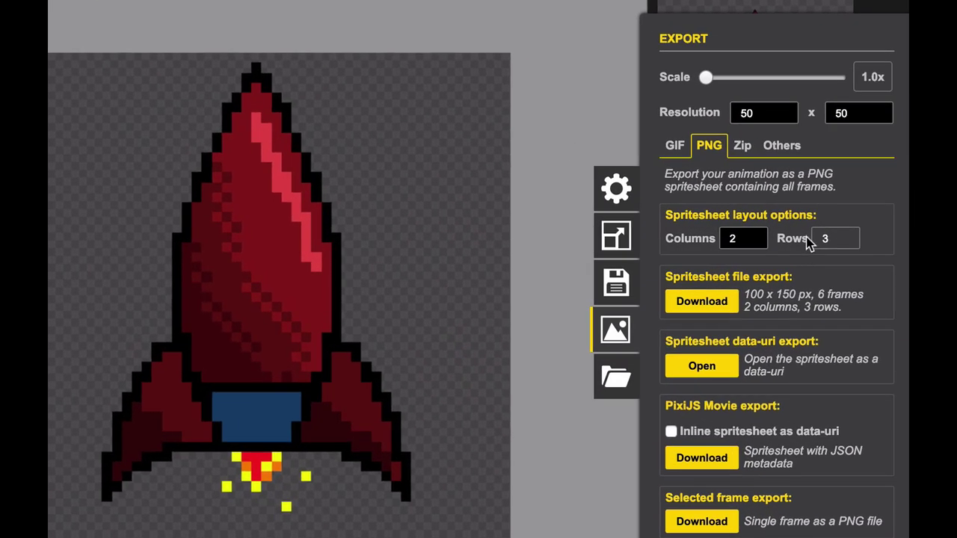
click(766, 116)
click(860, 116)
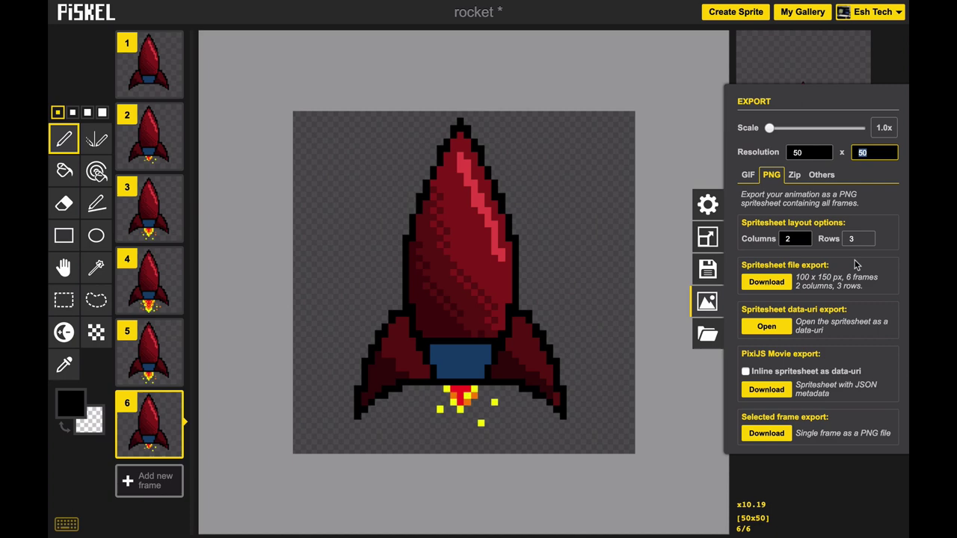
click(773, 282)
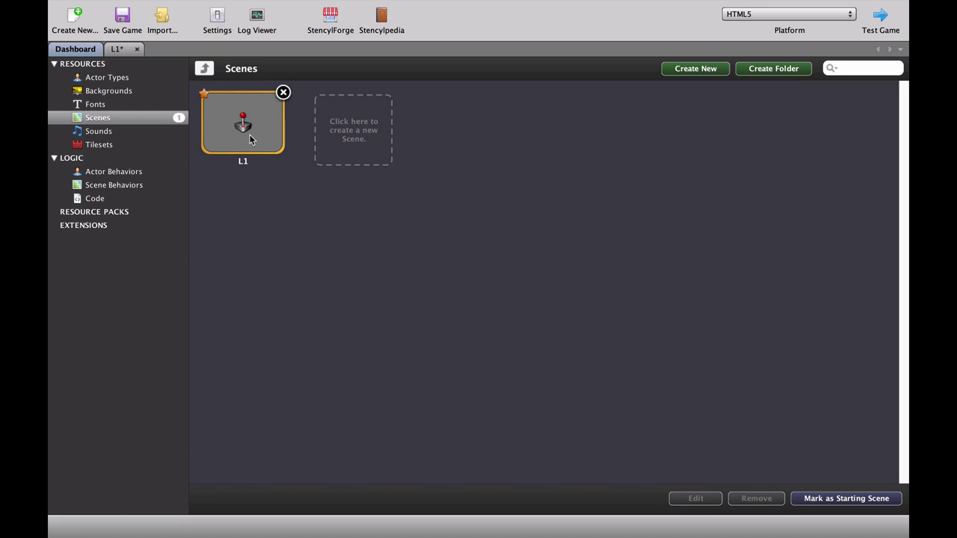
Create a new actor type named rocket from the Actor Types list
click(132, 90)
click(108, 79)
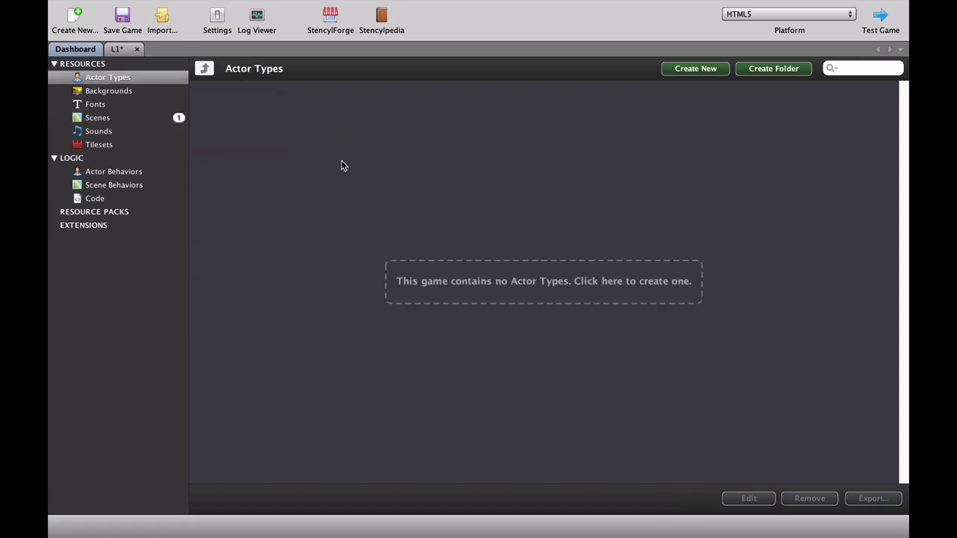
click(503, 279)
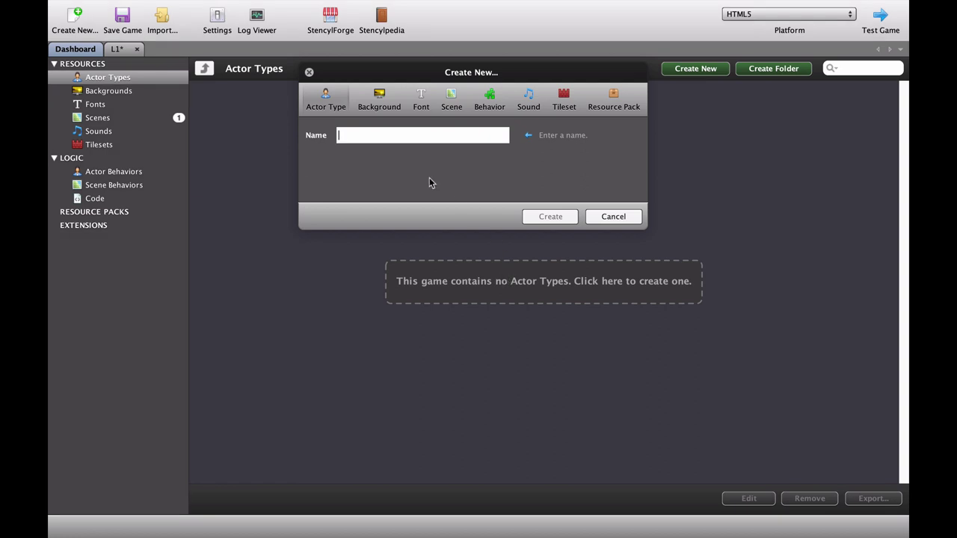
text(rocket)
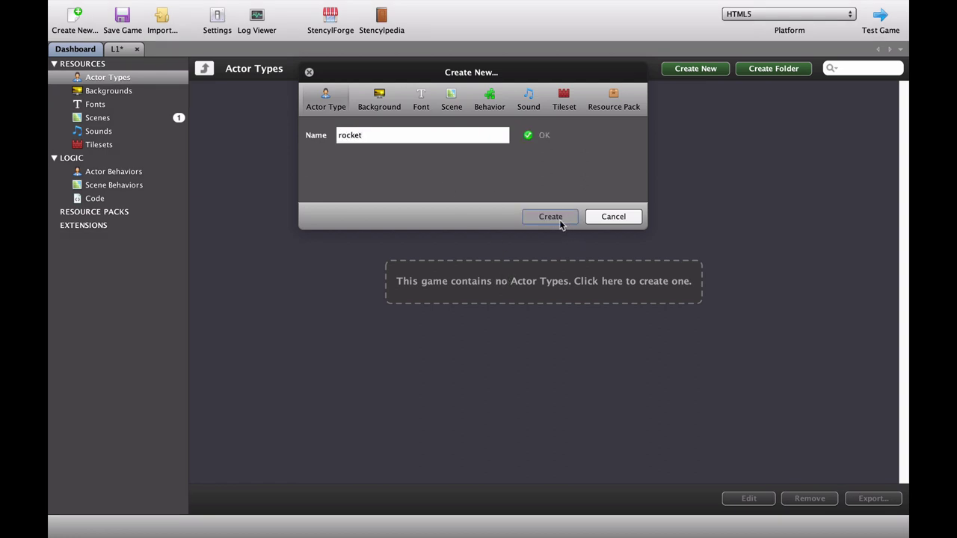
click(560, 221)
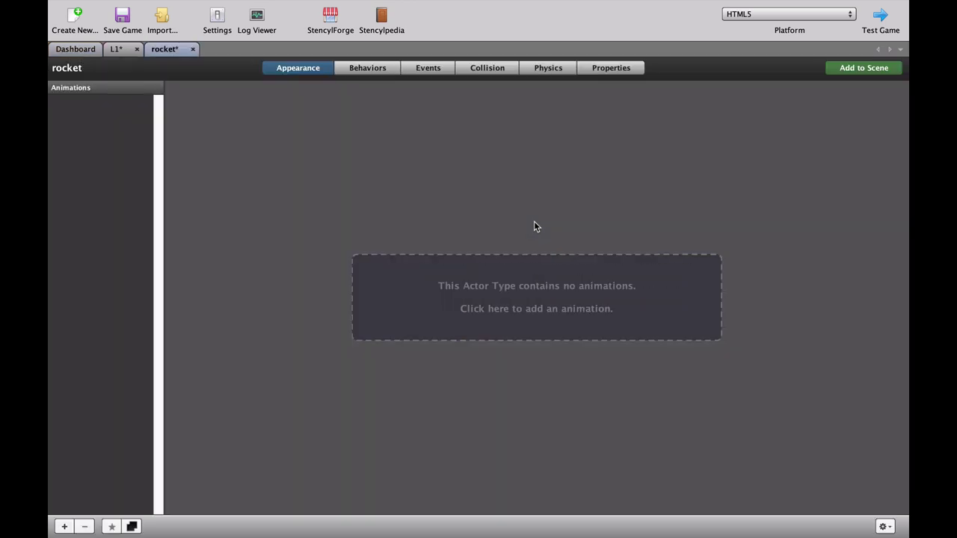
Add the first animation, name it rocketFlying, and start importing frames from an image strip
click(555, 289)
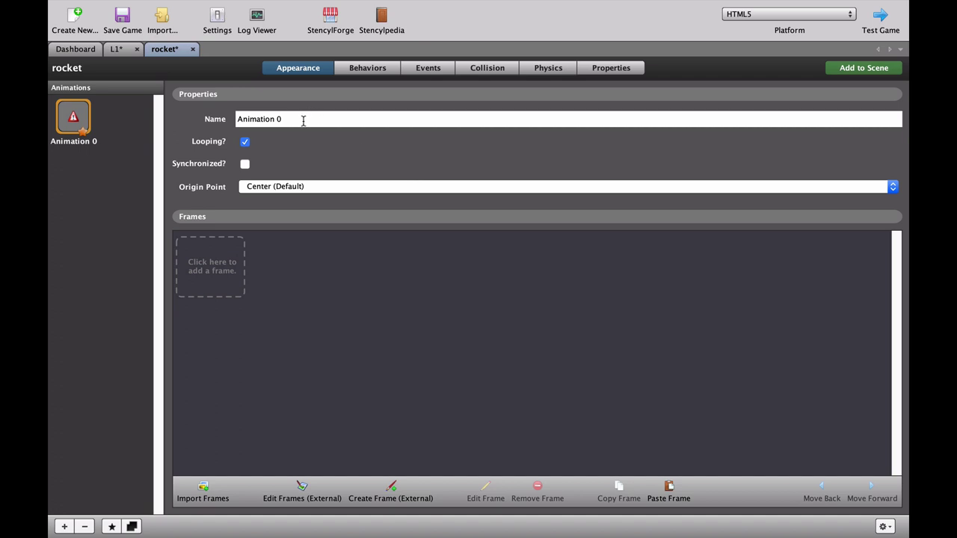
drag(298, 120, 180, 117)
text(rocket)
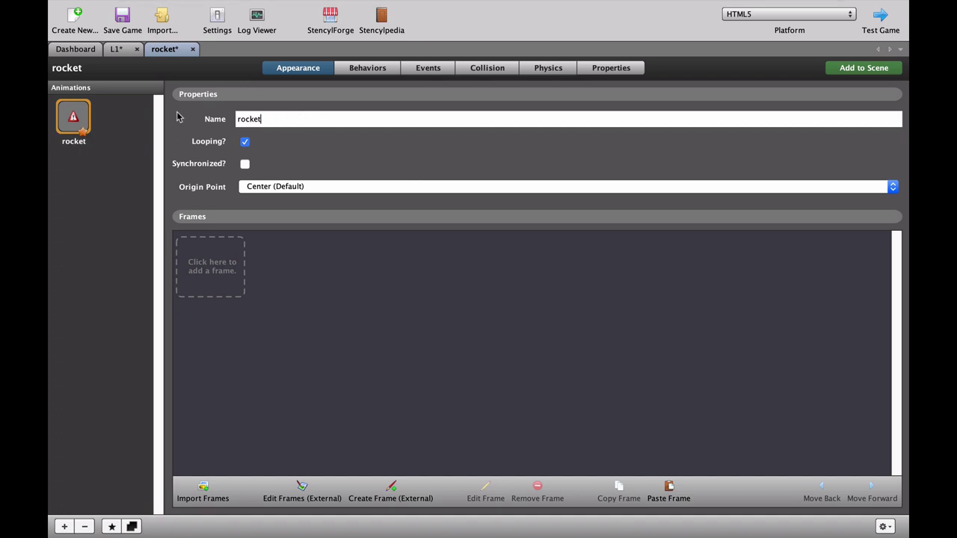
text(Flying)
click(225, 273)
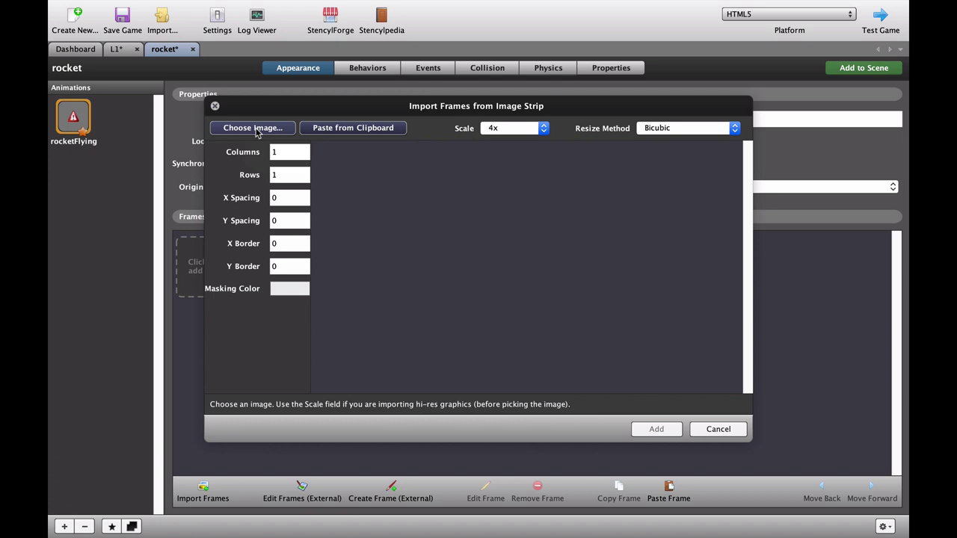
Import the rocket sprite sheet at 1x scale, sliced into 2 columns and 3 rows
click(534, 132)
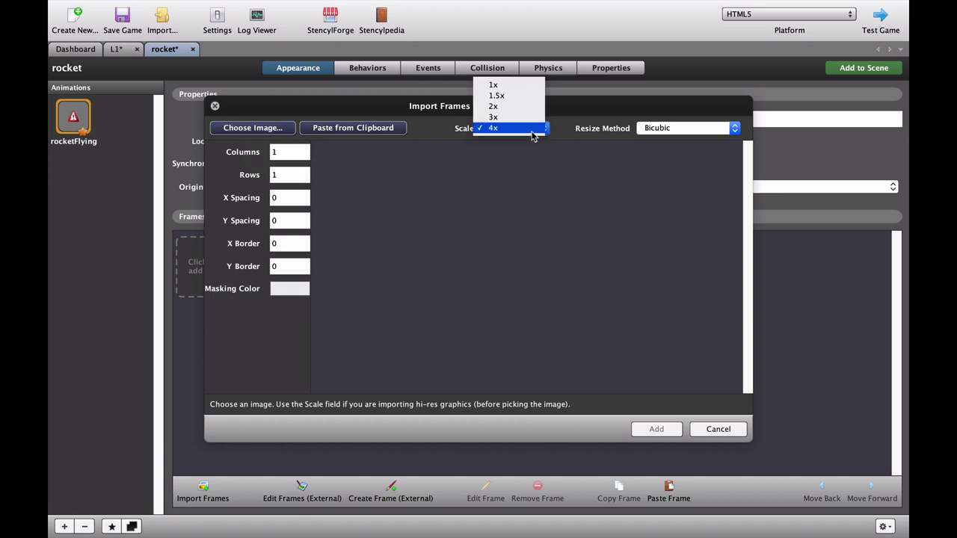
click(507, 85)
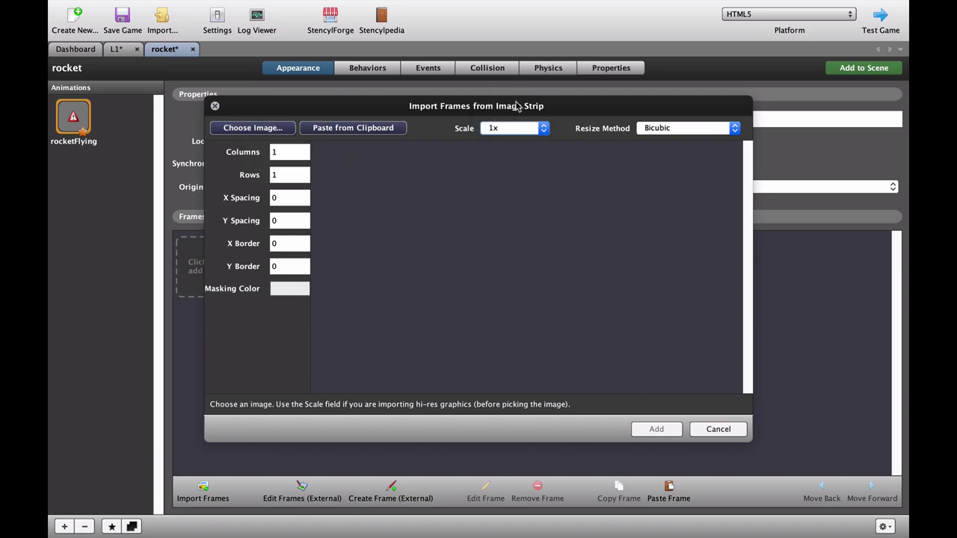
click(278, 130)
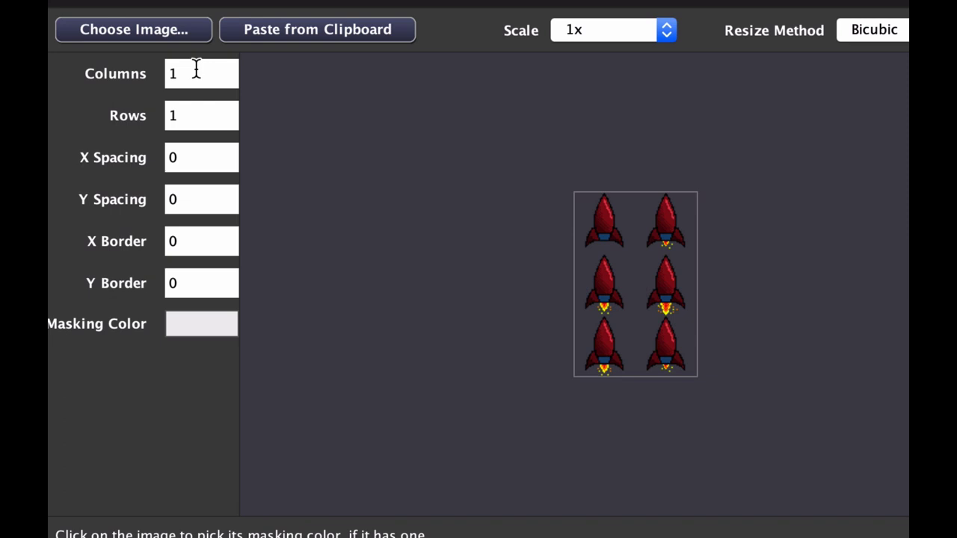
drag(196, 70, 88, 75)
text(2)
drag(188, 120, 85, 118)
text(3)
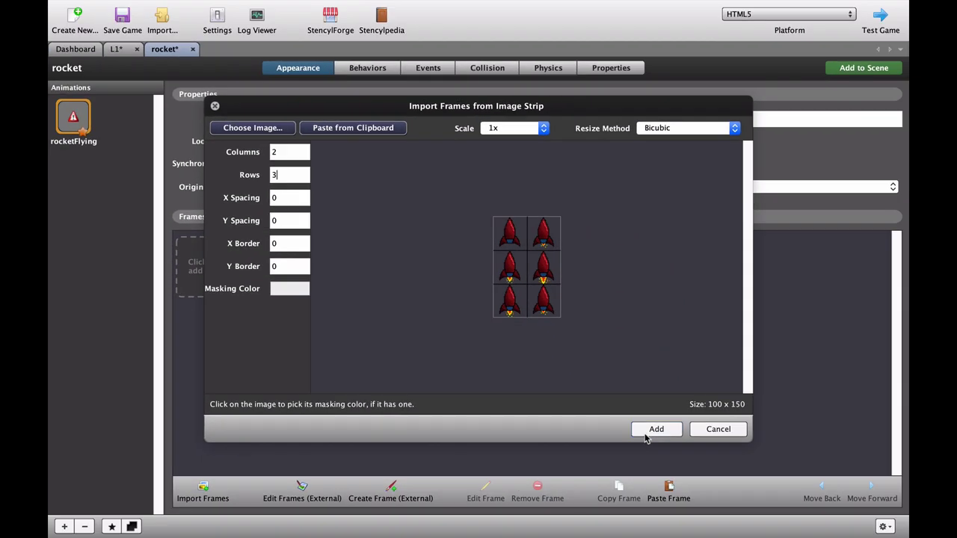
click(645, 434)
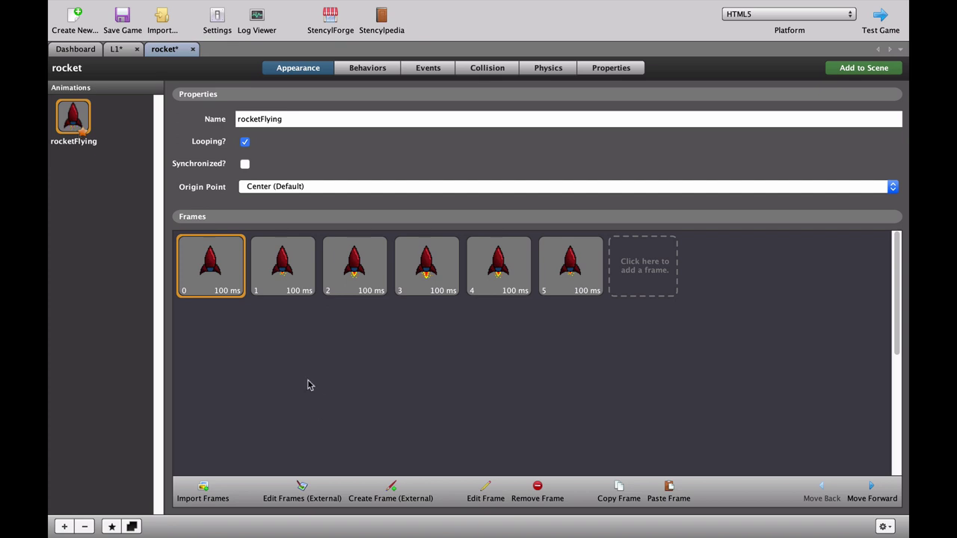
Check each imported rocketFlying frame, then add a second empty animation, Animation 1
click(306, 259)
click(337, 273)
click(426, 256)
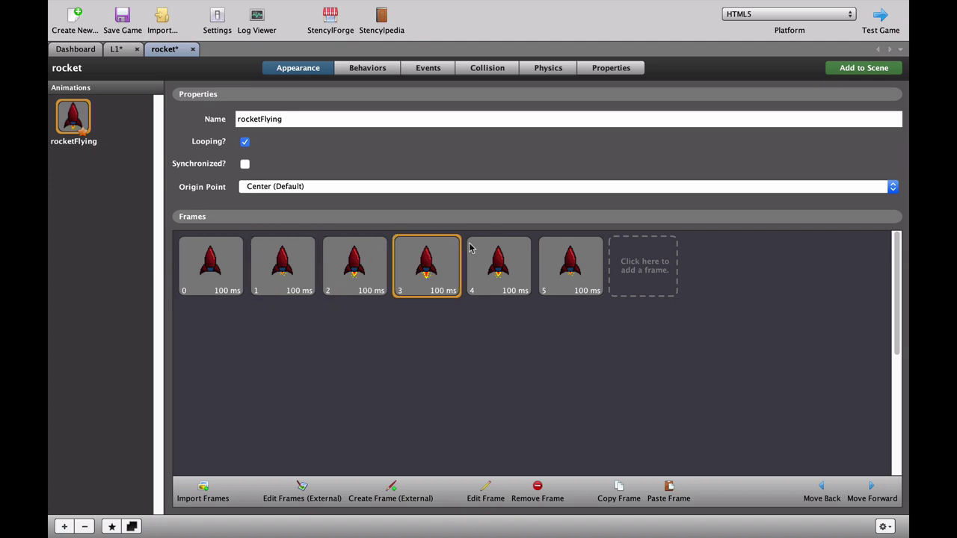
click(507, 268)
click(570, 269)
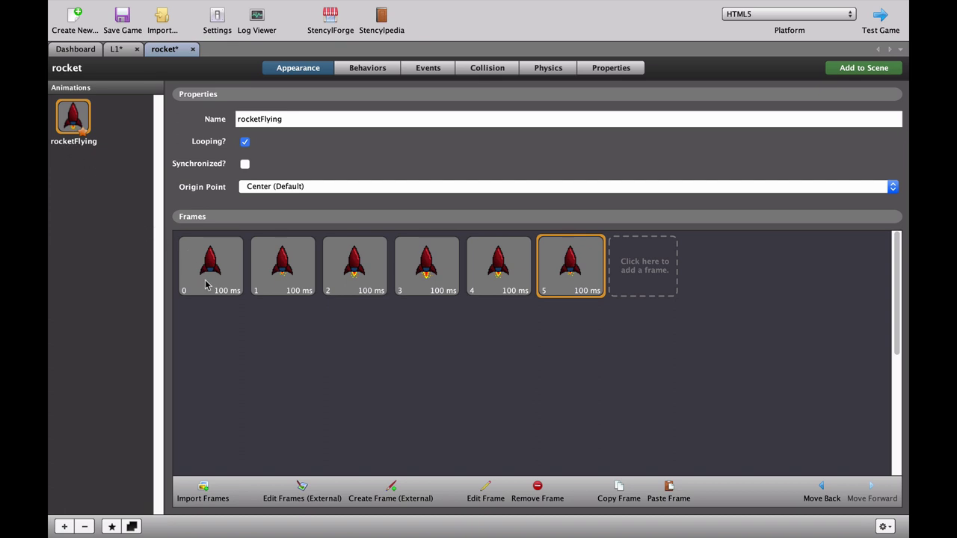
scroll(204, 285, down, 2)
scroll(204, 285, up, 2)
click(65, 527)
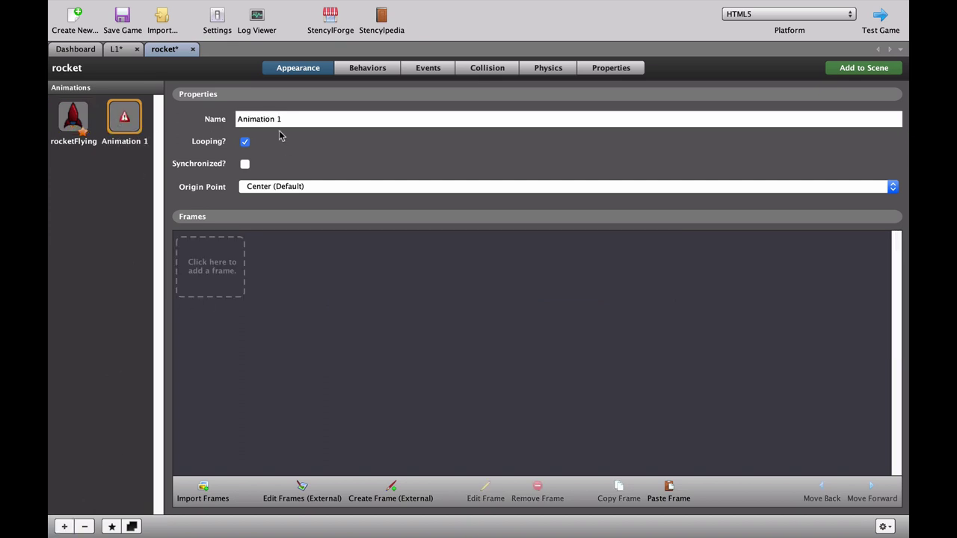
Rename the new animation rocketStill, pick rocketFlying's frame 0, and return to rocketStill
drag(296, 118, 174, 103)
text(rock)
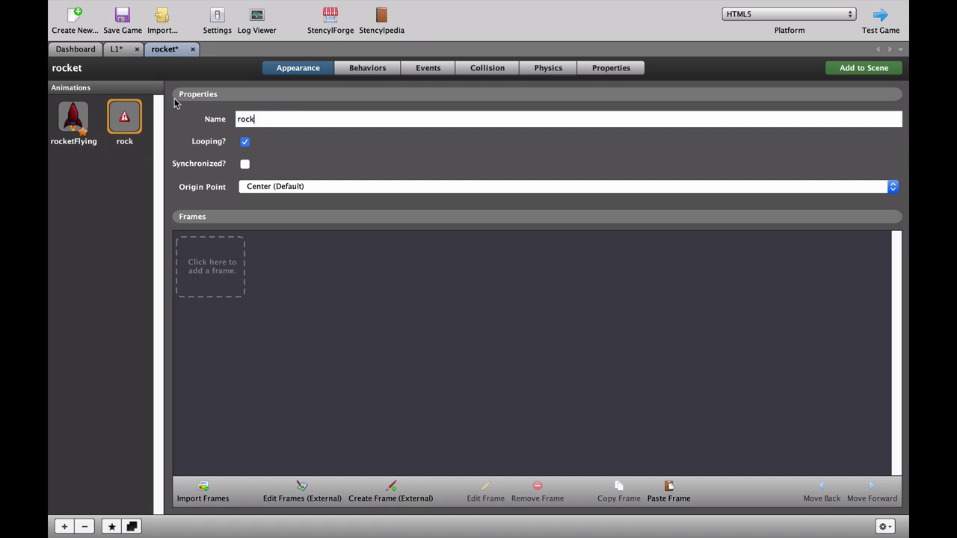
text(etStill)
click(72, 118)
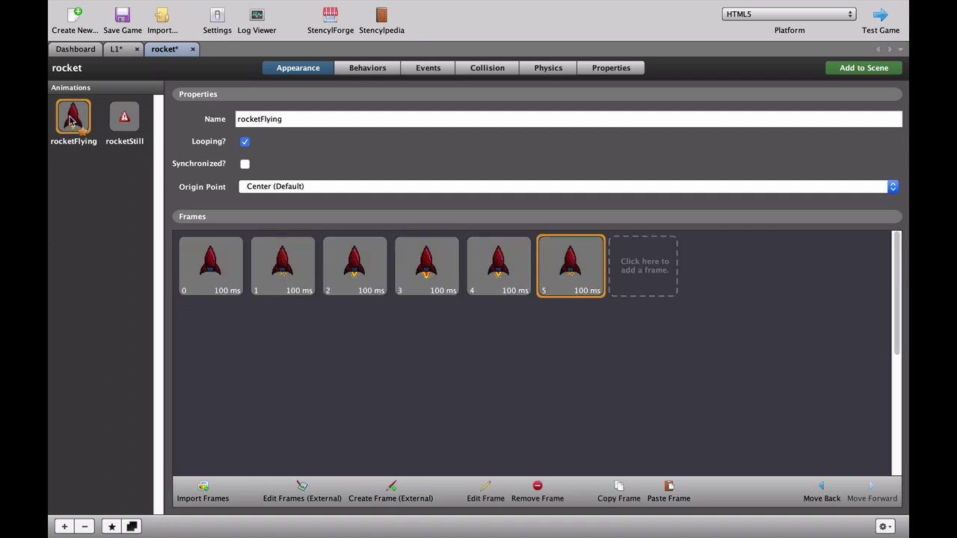
click(221, 281)
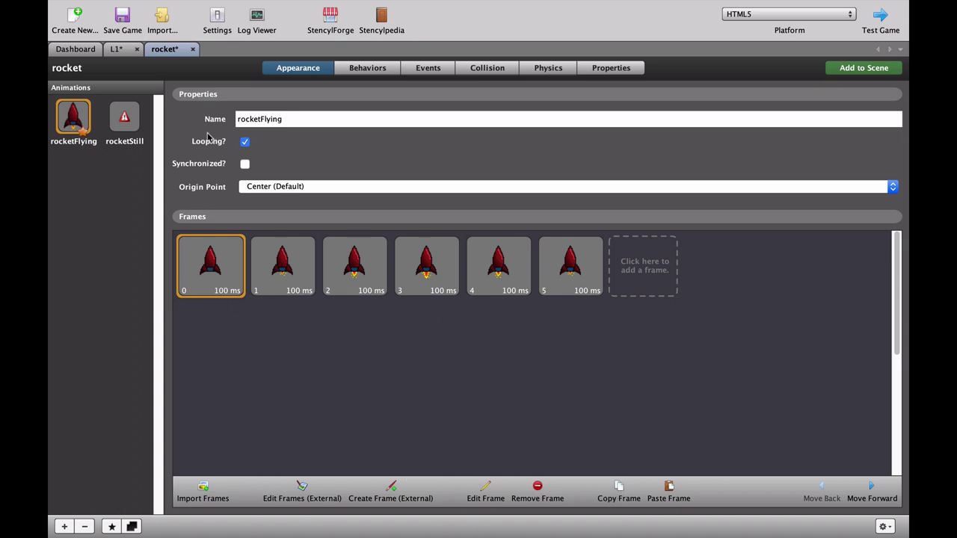
click(134, 126)
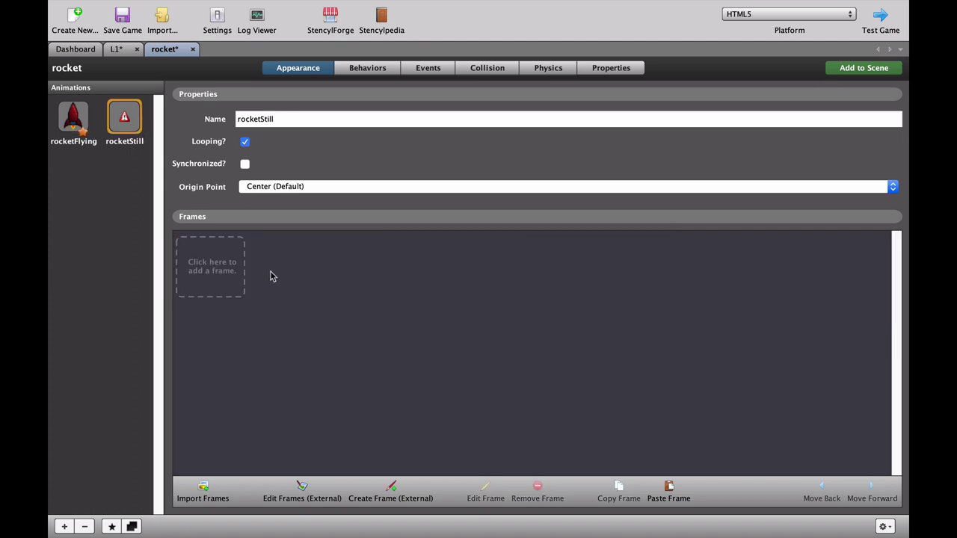
Paste the copied rocket as rocketStill's single 100 ms frame, then reselect rocketFlying
click(229, 274)
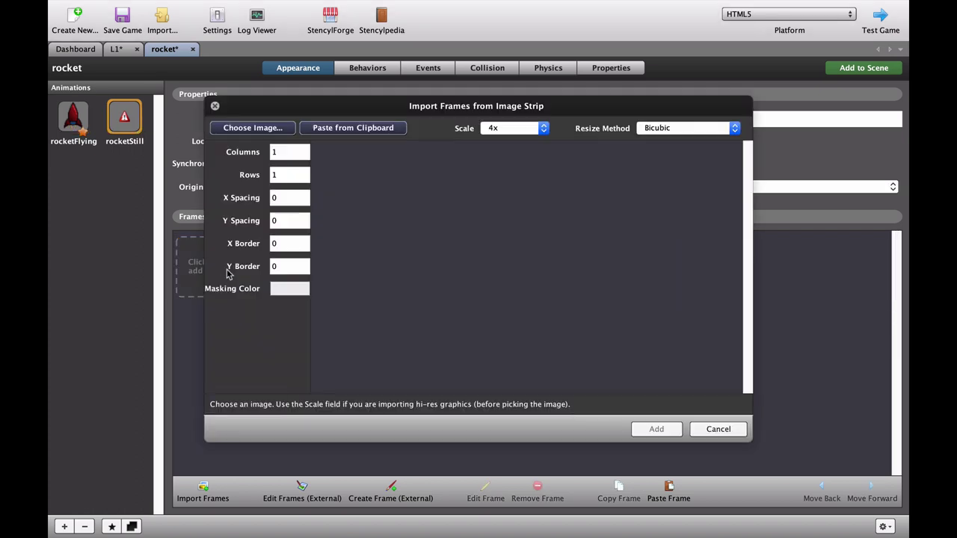
click(363, 131)
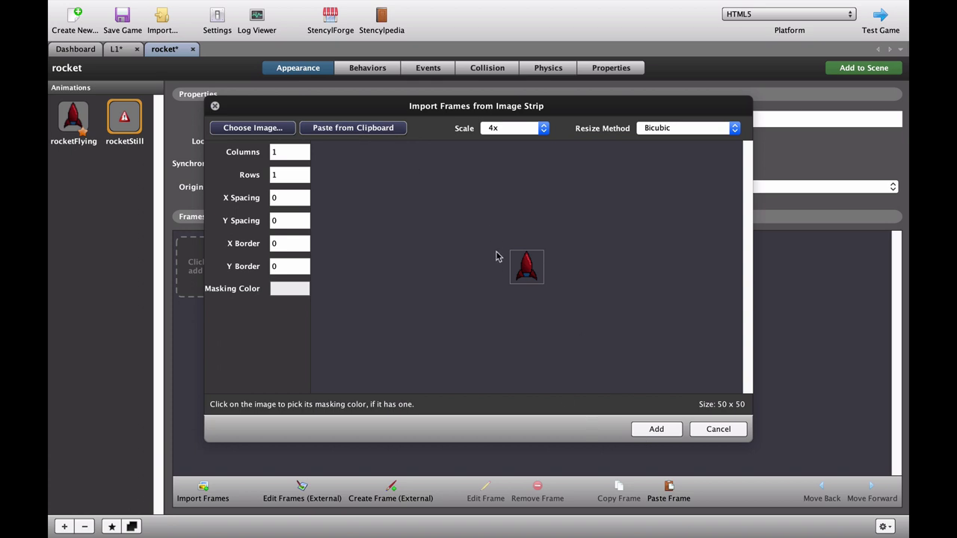
click(655, 430)
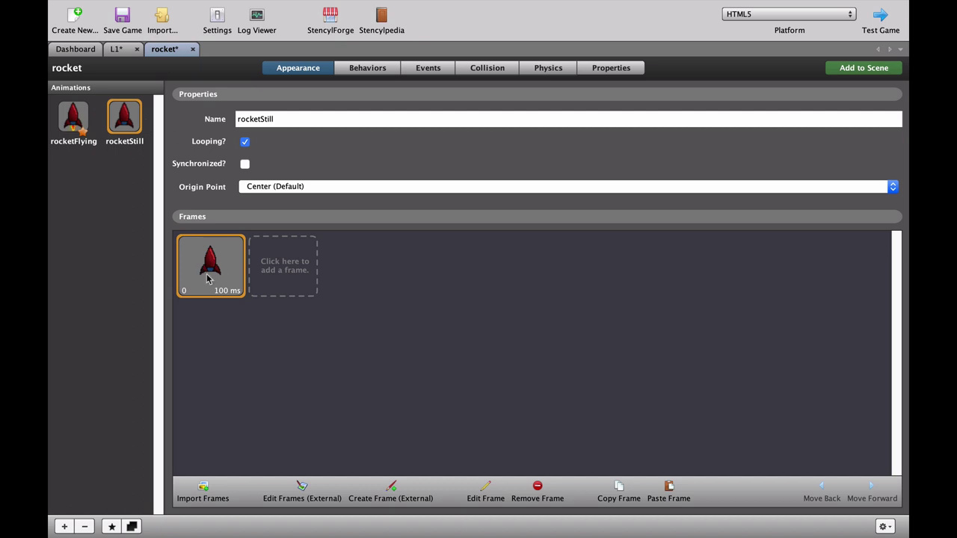
click(51, 132)
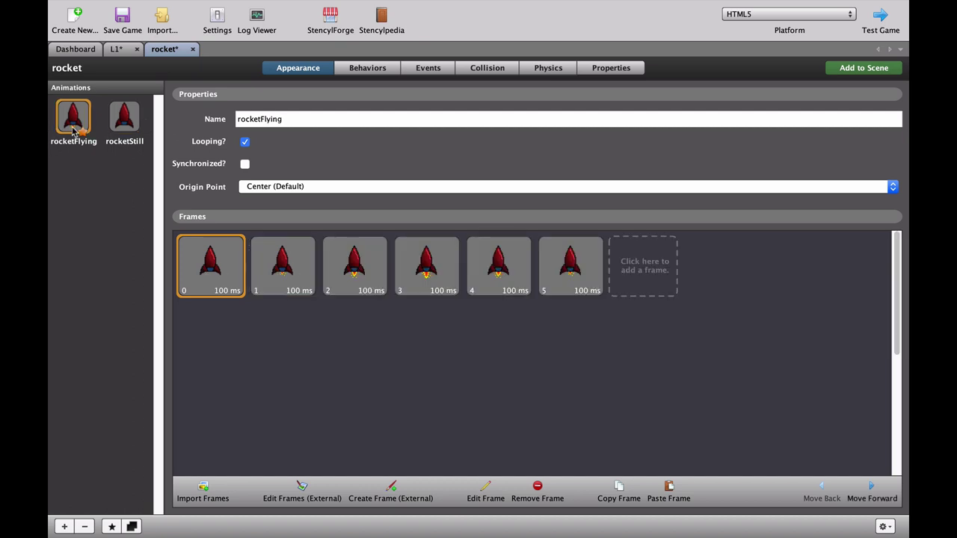